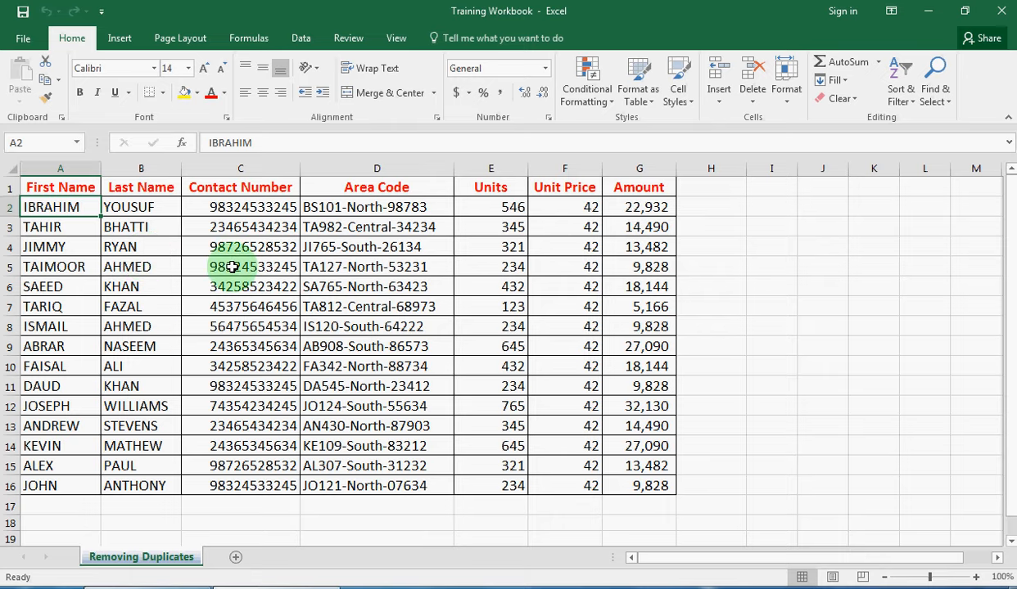
Insert a blank column C and enter the first two full names so Flash Fill completes the rest
left_click(211, 167)
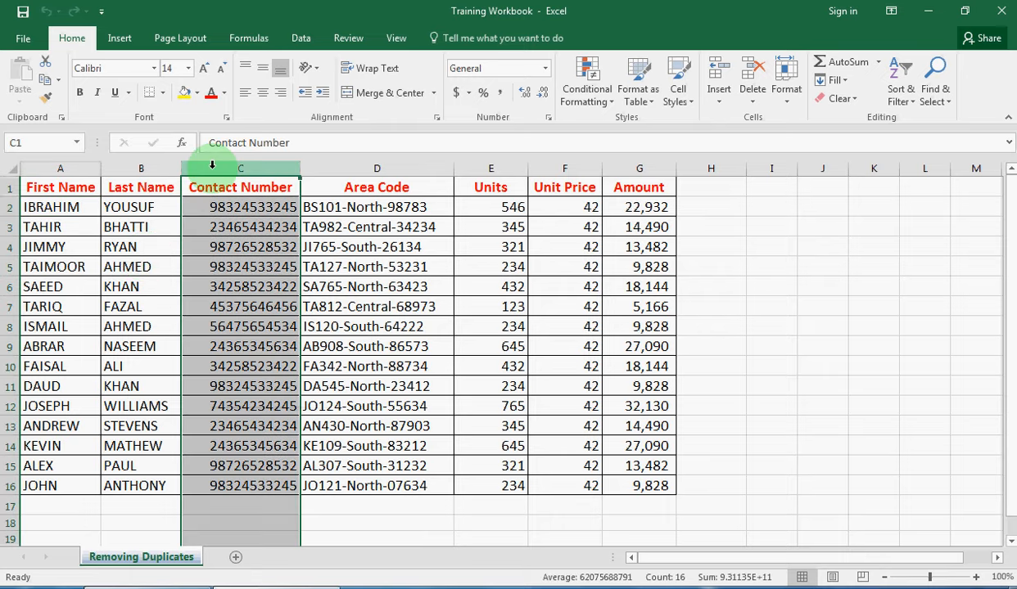
right_click(213, 168)
left_click(250, 279)
left_click(219, 204)
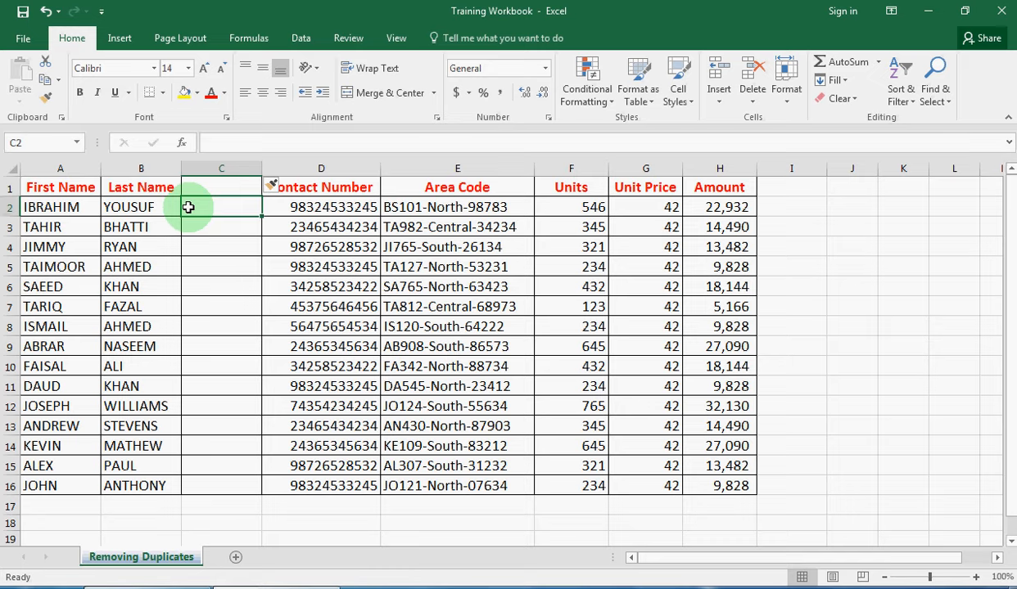
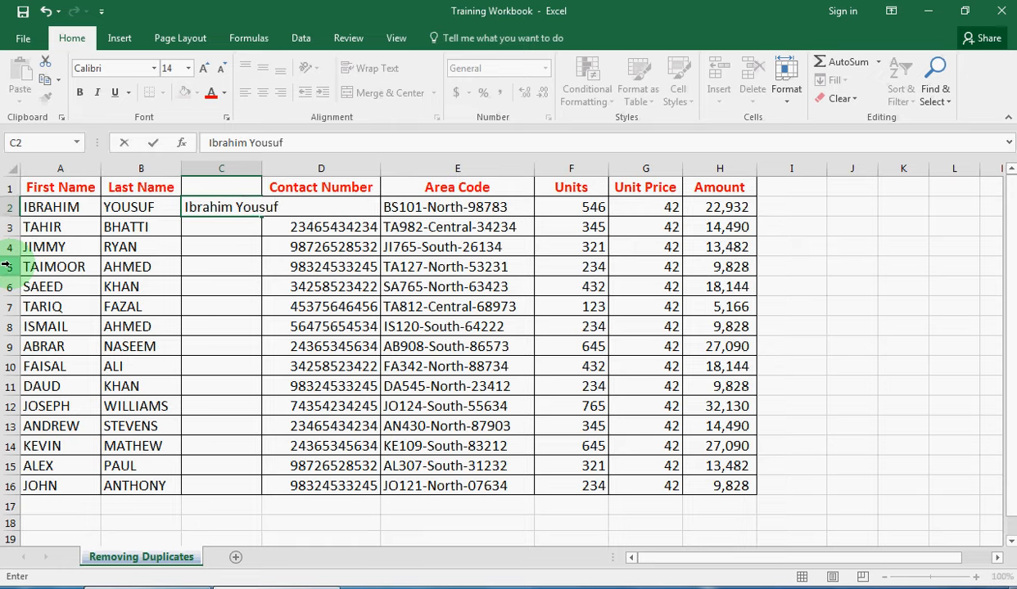
key("Return")
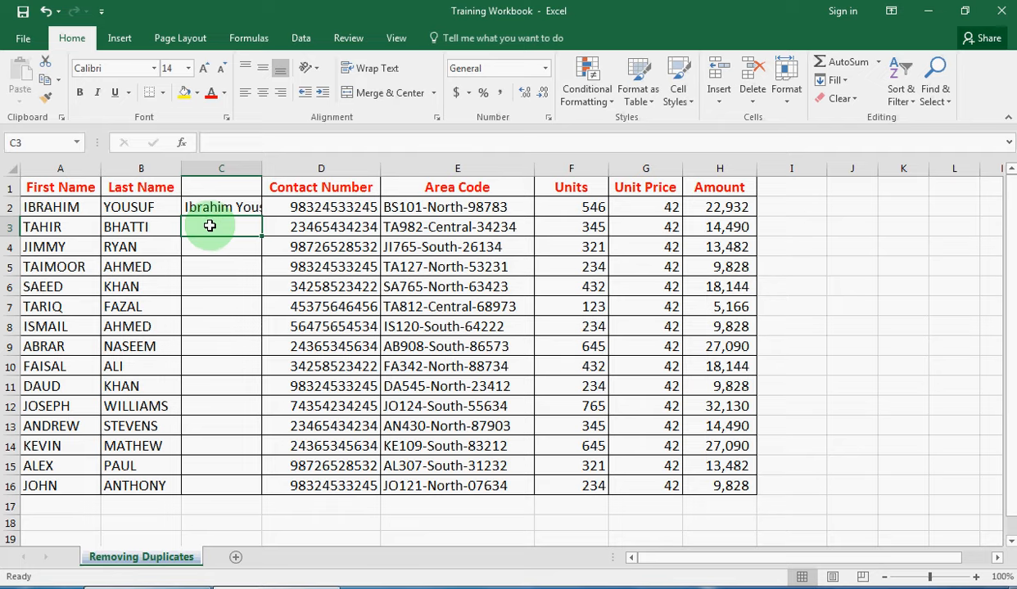
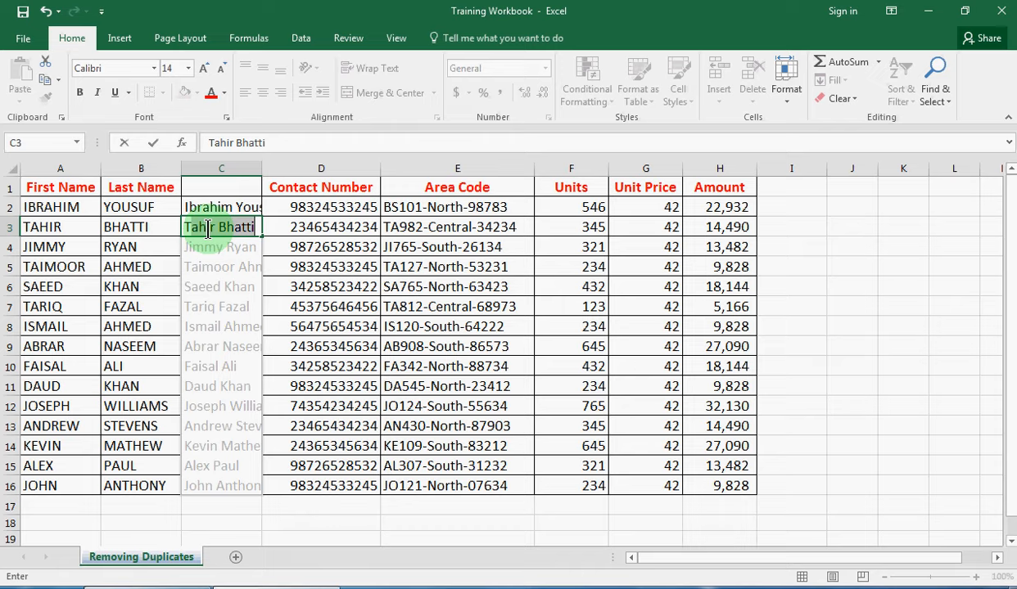
key("Return")
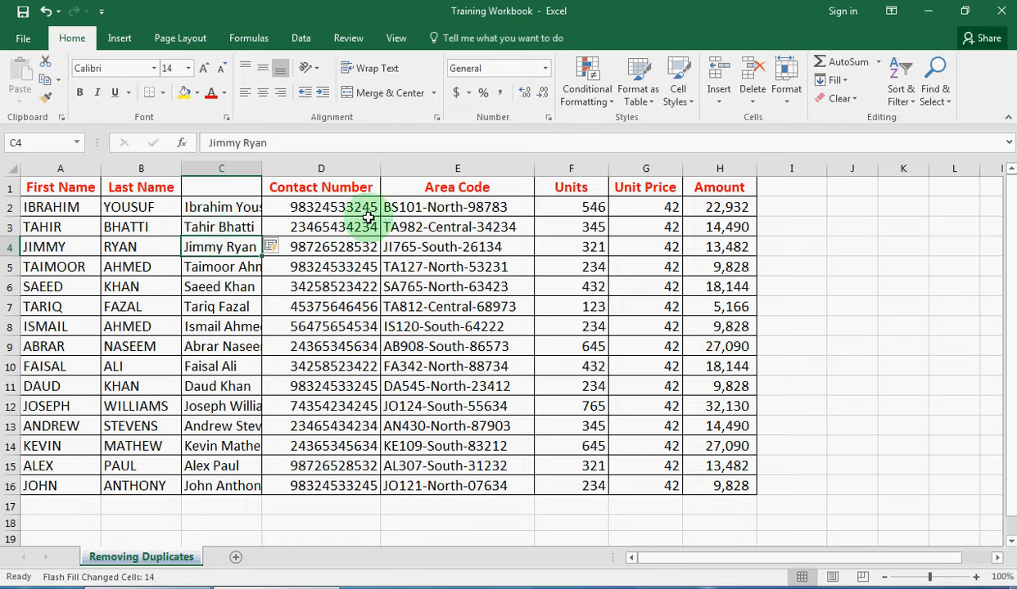
left_click(434, 167)
right_click(470, 168)
left_click(490, 274)
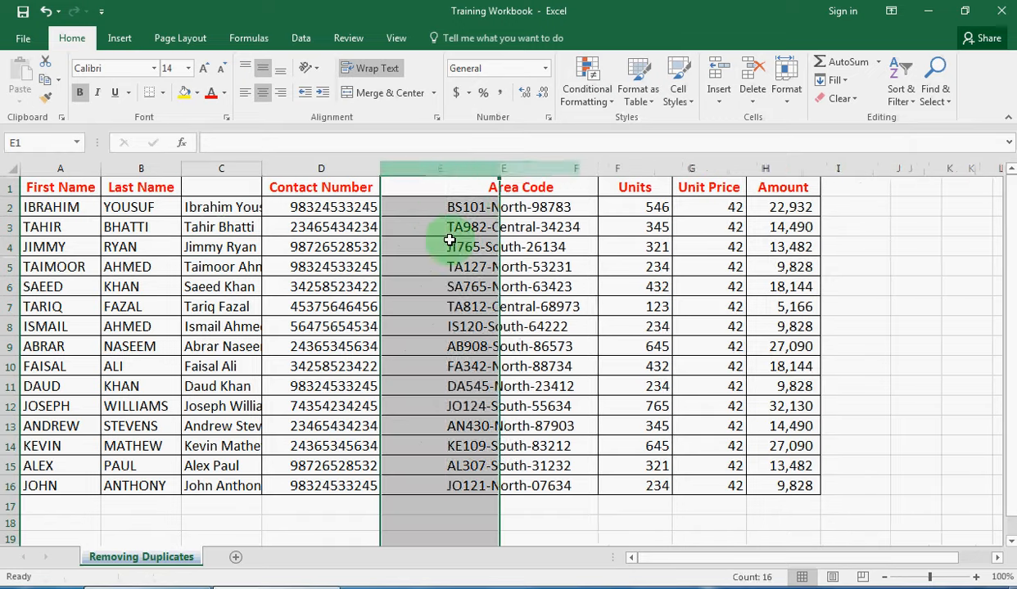
left_click(439, 210)
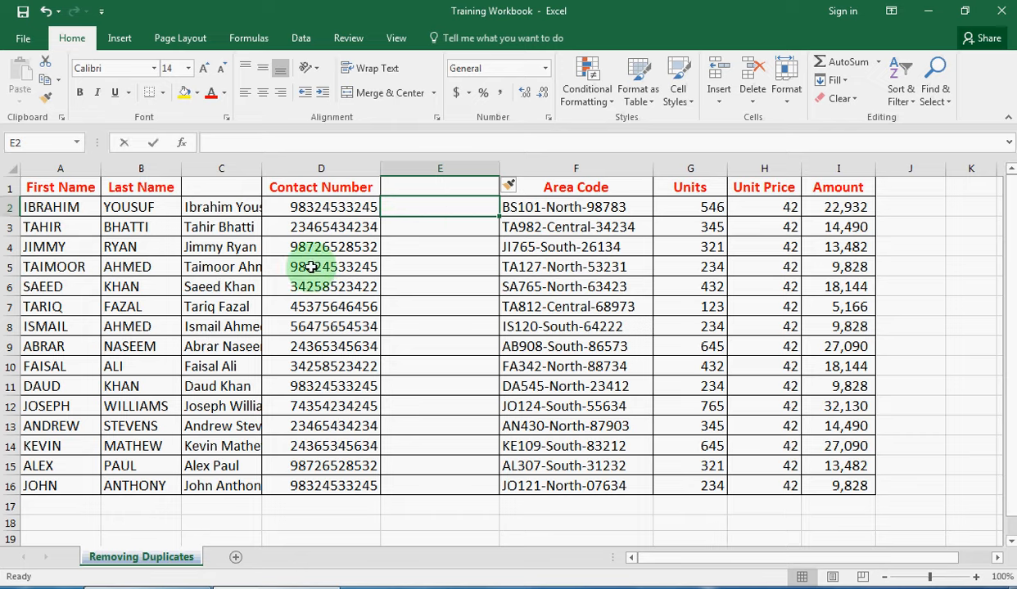
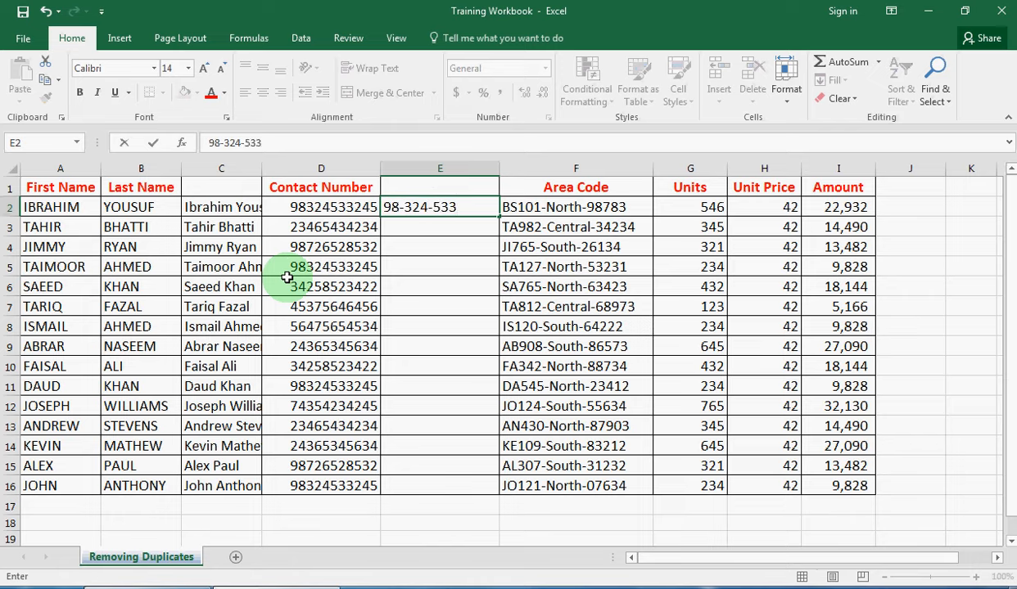
key("Return")
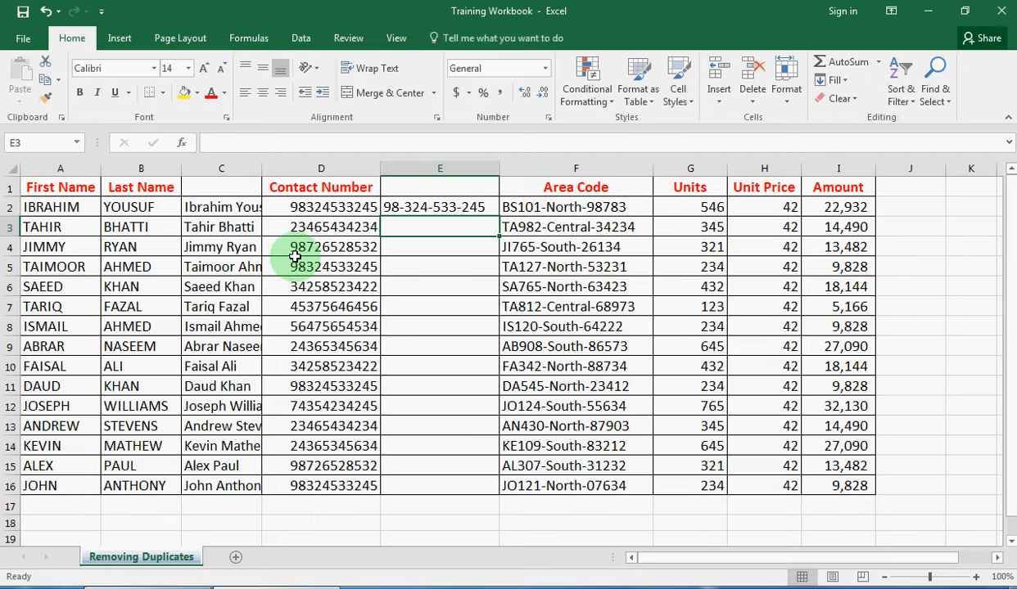
left_click(296, 40)
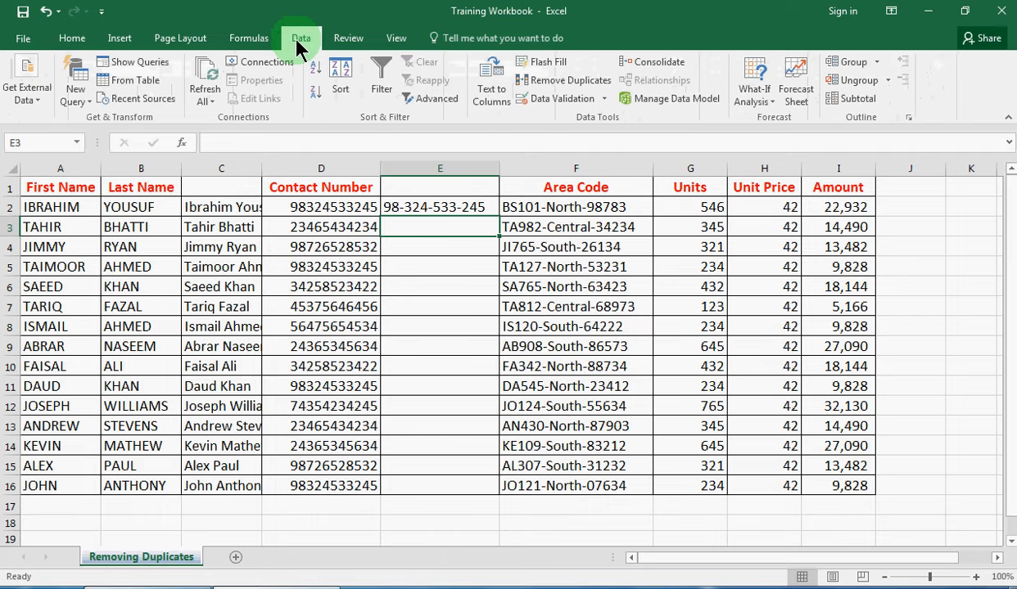
left_click(550, 62)
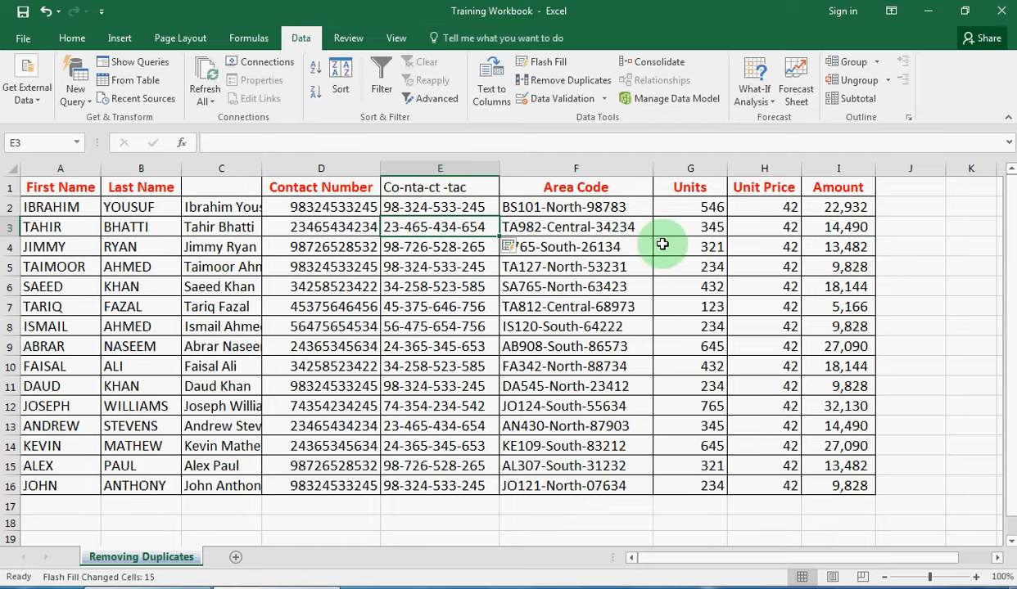
Insert three blank columns before Units and Flash Fill area codes like BS101 down column G
left_click_drag(686, 168, 838, 168)
right_click(688, 168)
left_click(748, 278)
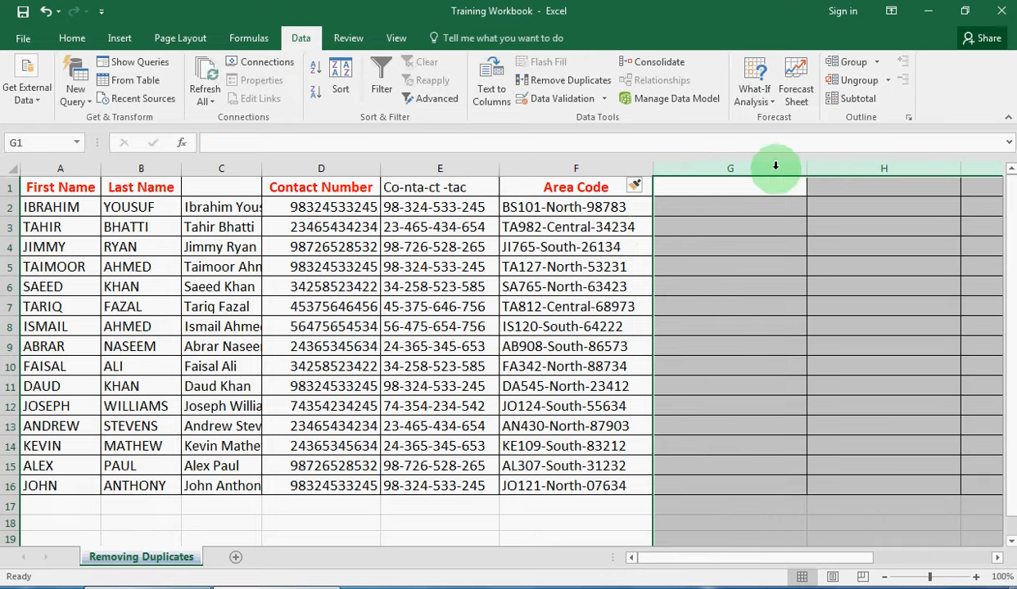
left_click_drag(806, 171, 724, 167)
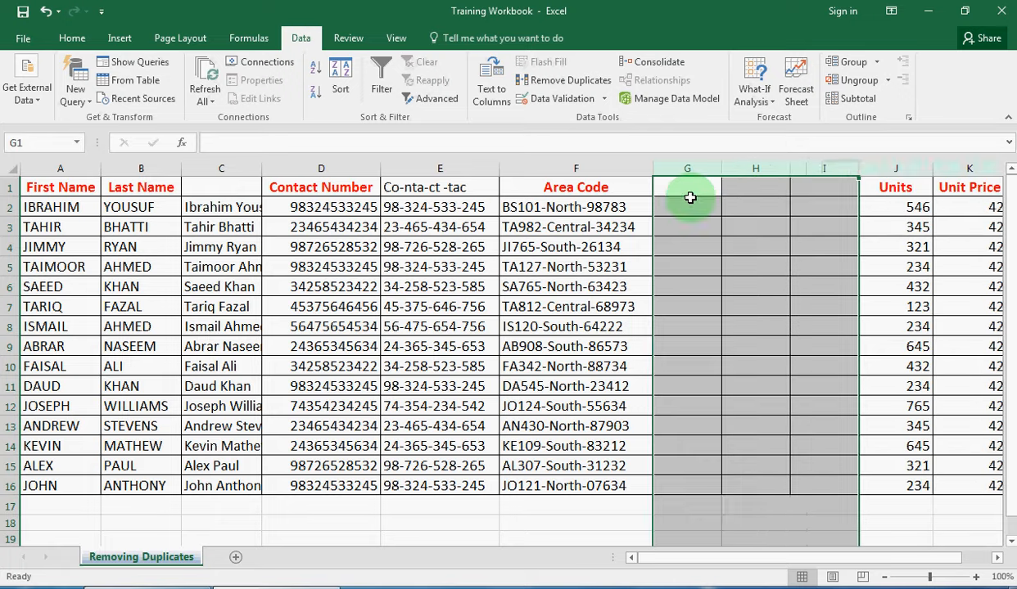
left_click(688, 200)
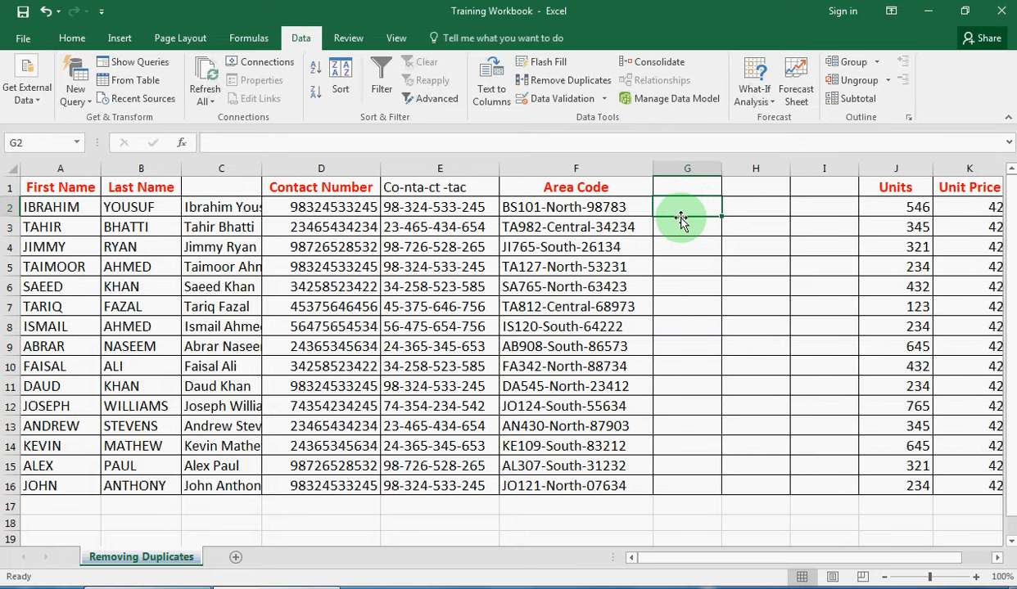
type("BS101")
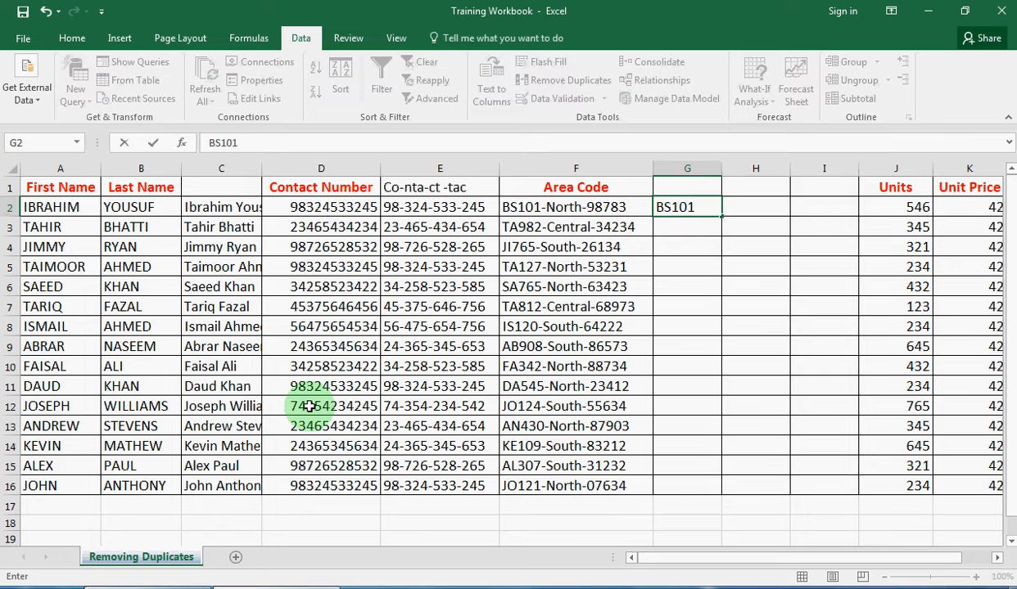
key("Return")
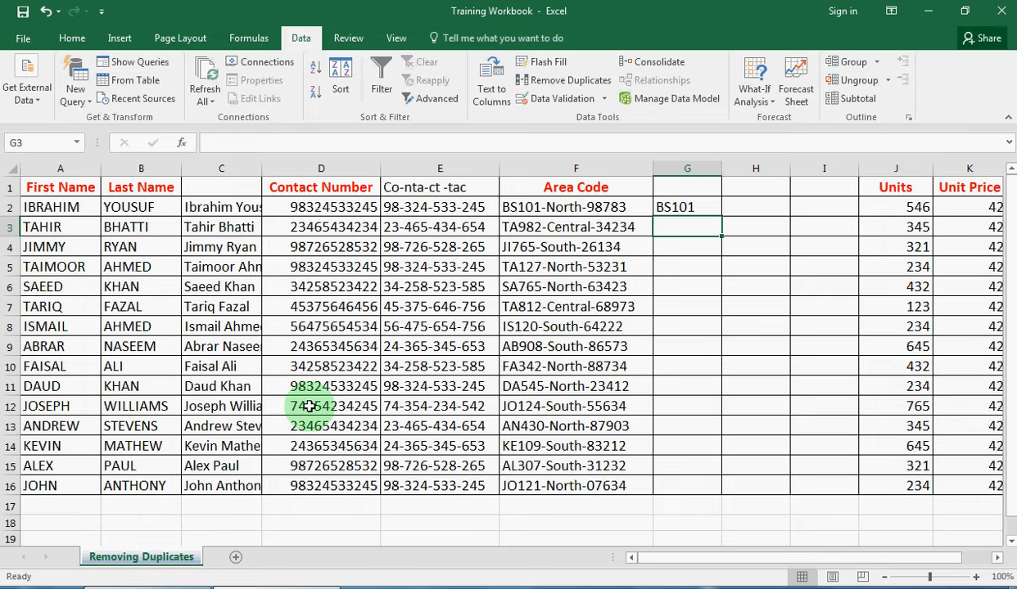
key("ctrl+e")
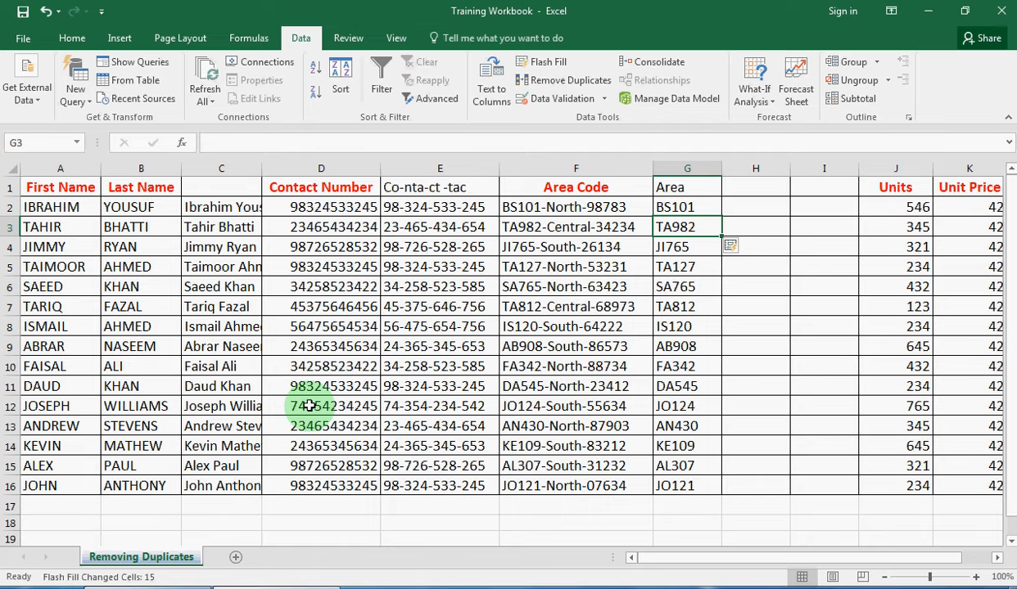
Enter North in H2 and Flash Fill the regions down column H
left_click(746, 207)
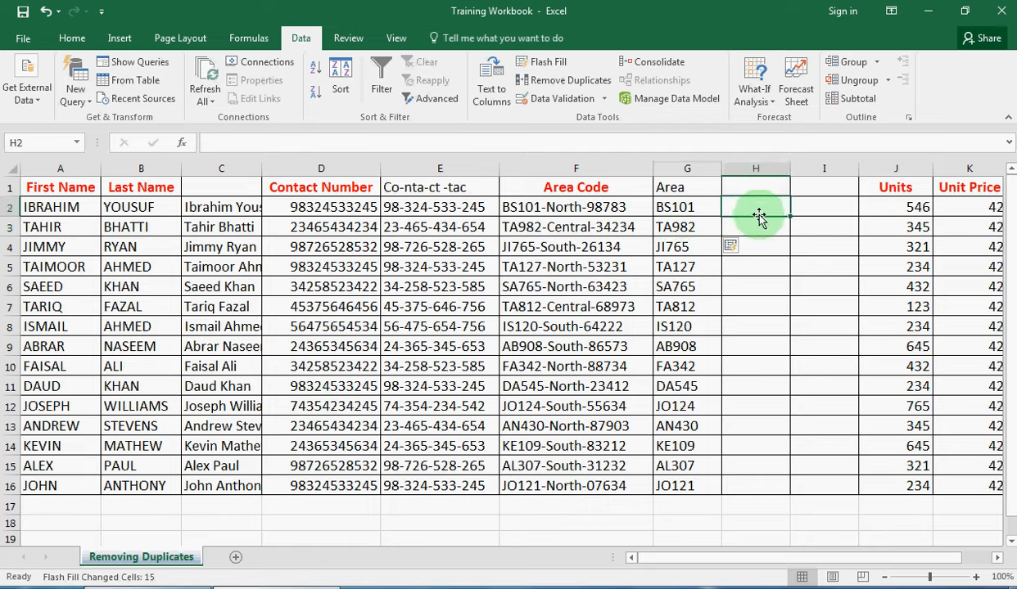
type("North")
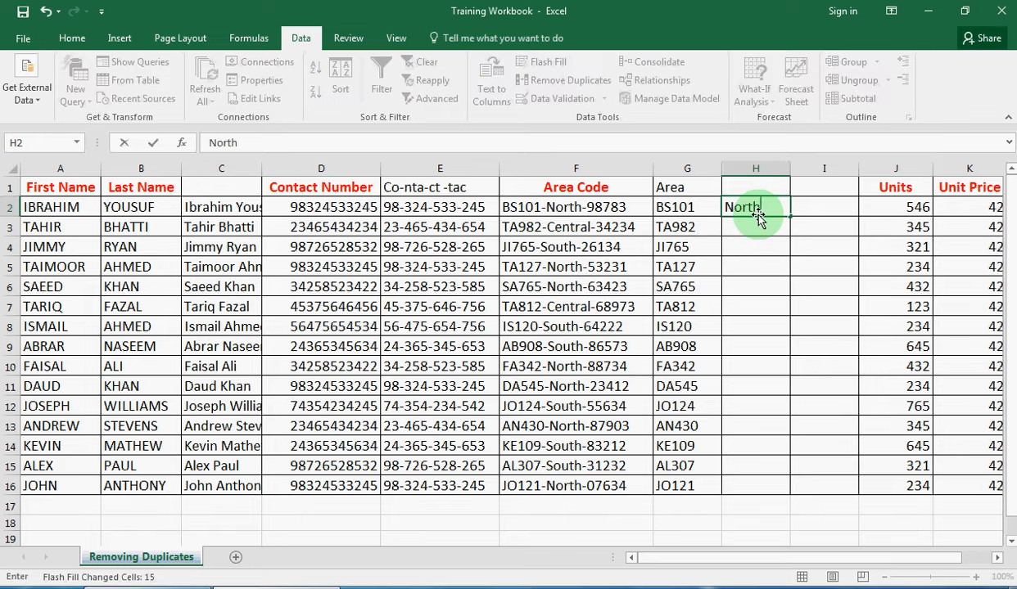
key("Return")
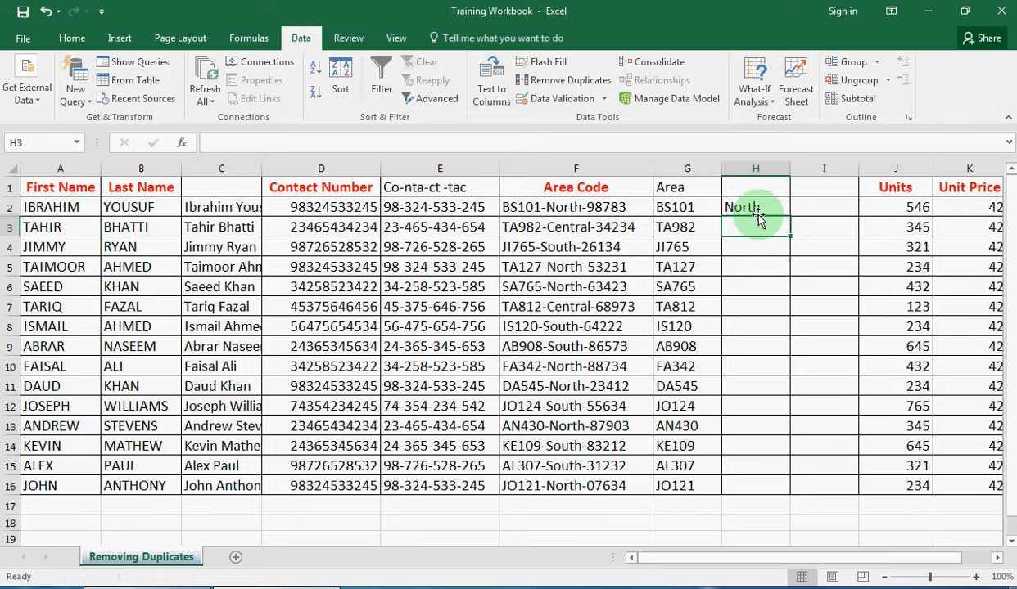
key("ctrl+e")
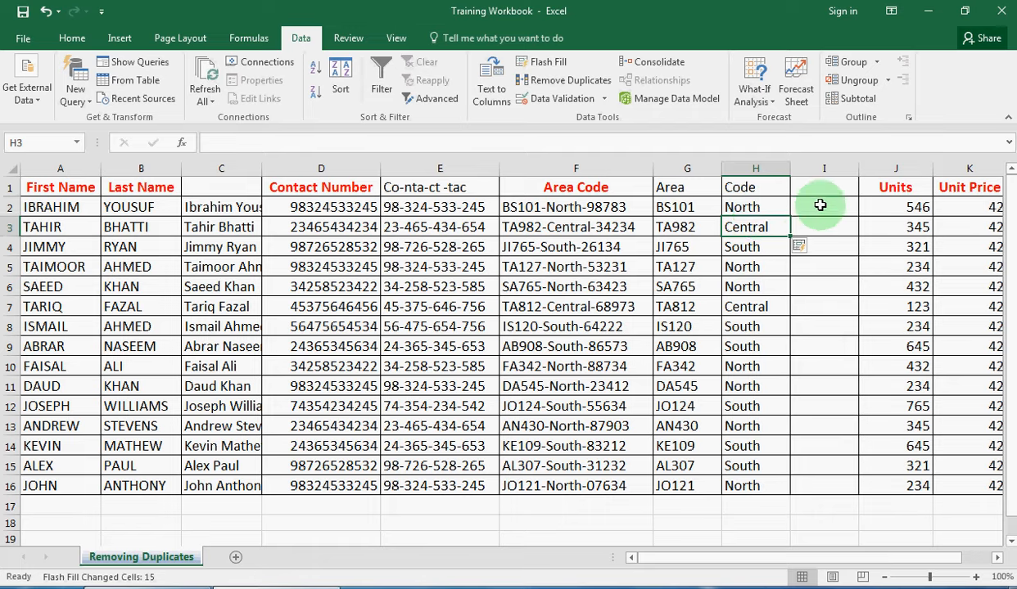
Enter 98783 in I2 and Flash Fill the five-digit codes down column I
left_click(822, 207)
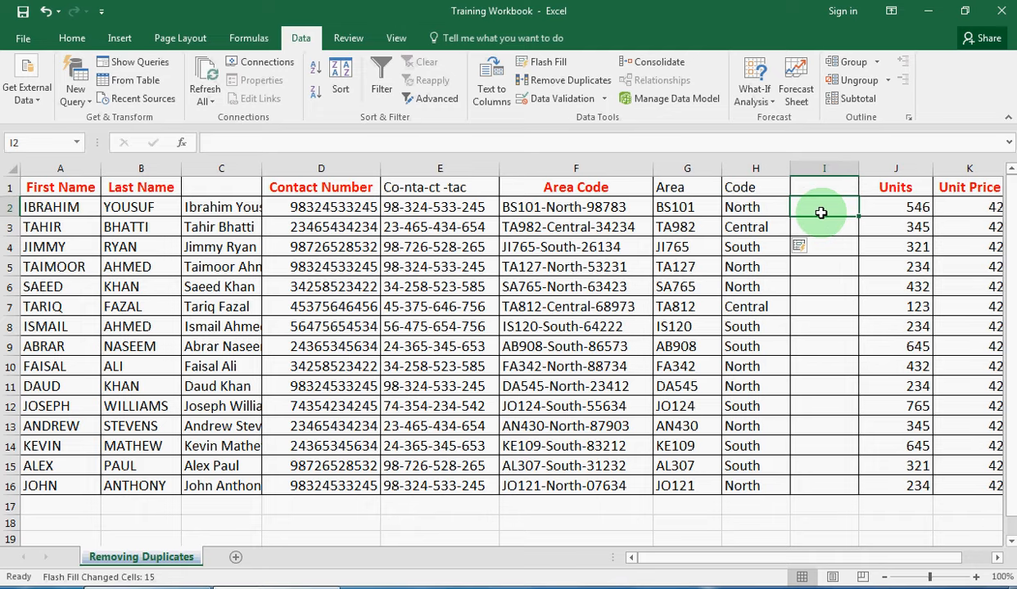
type("9")
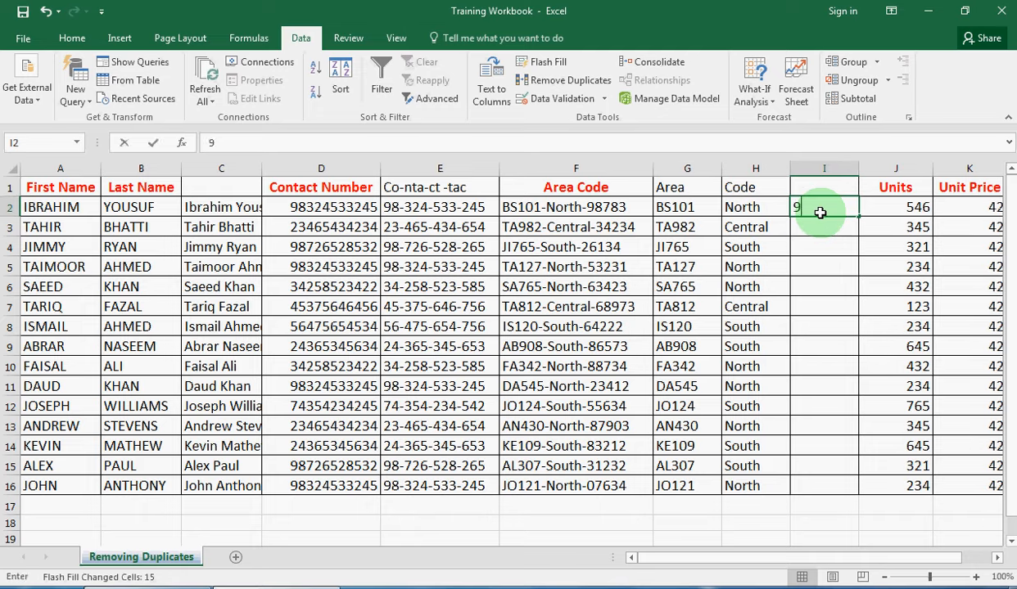
type("8783")
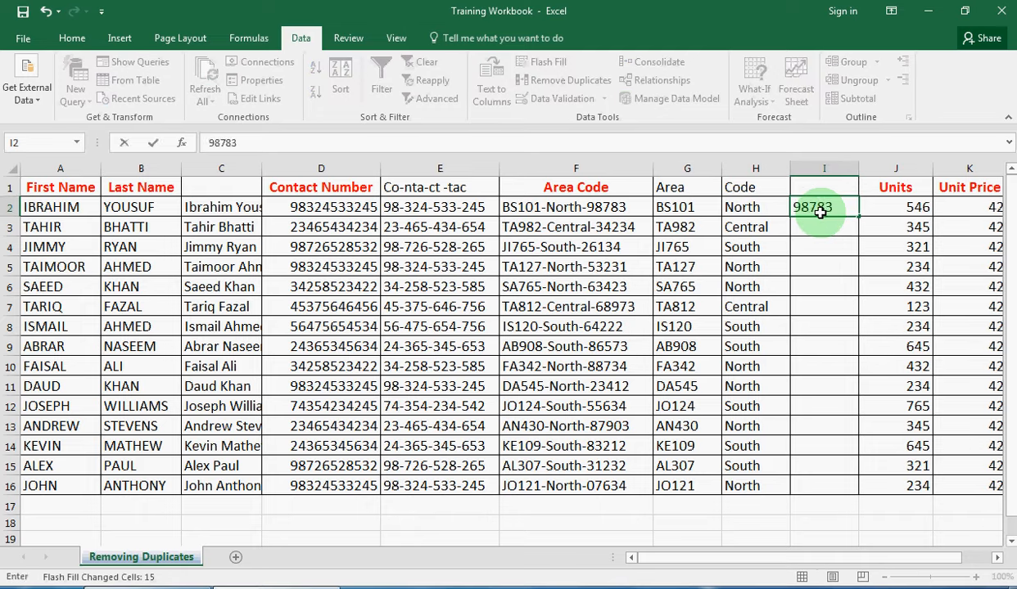
key("Return")
key("ctrl+e")
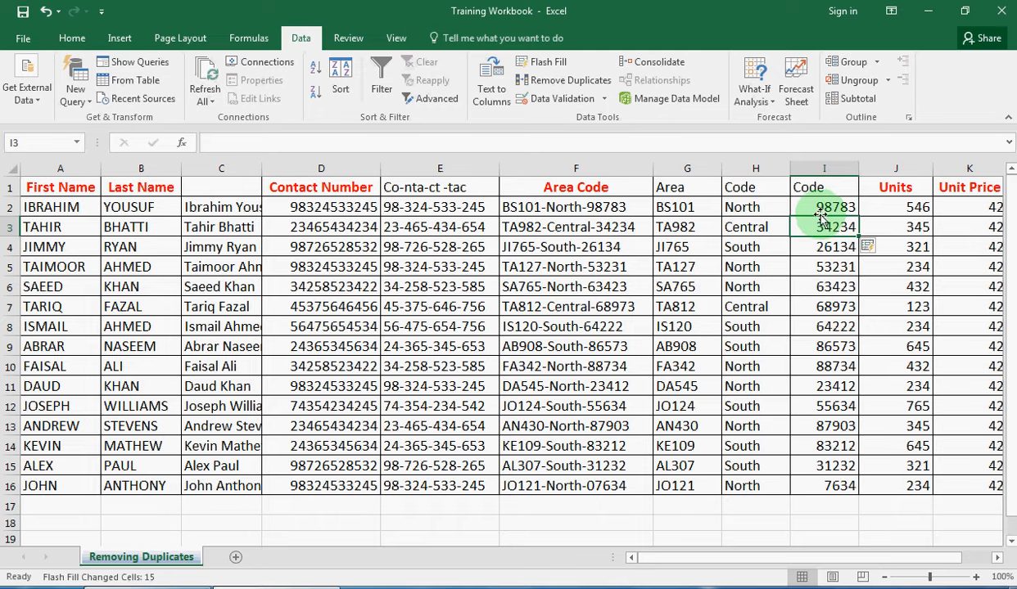
mouse_move(826, 560)
left_mouse_down()
mouse_move(808, 567)
mouse_move(831, 568)
left_mouse_up()
Delete the original First Name, Last Name, Contact Number and Area Code columns
left_click(601, 169)
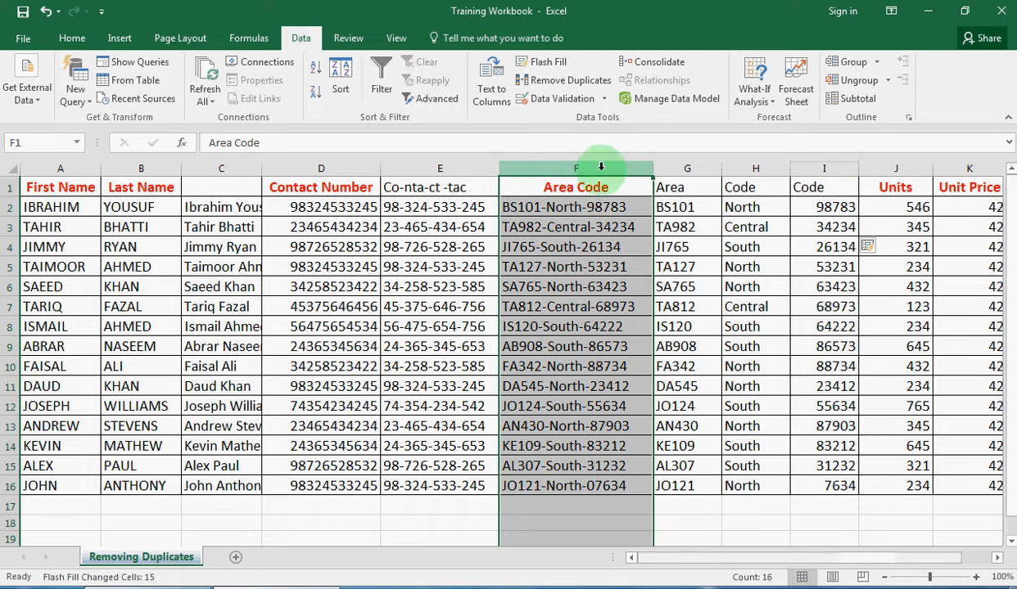
left_click(345, 167, "ctrl")
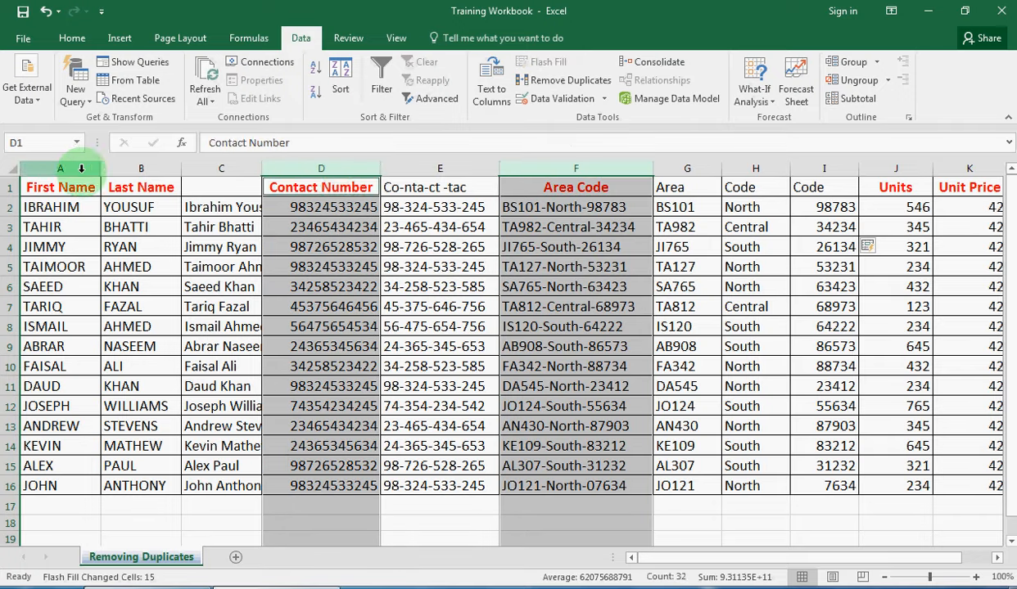
left_click(65, 167, "ctrl")
left_click(128, 168, "ctrl")
right_click(129, 168)
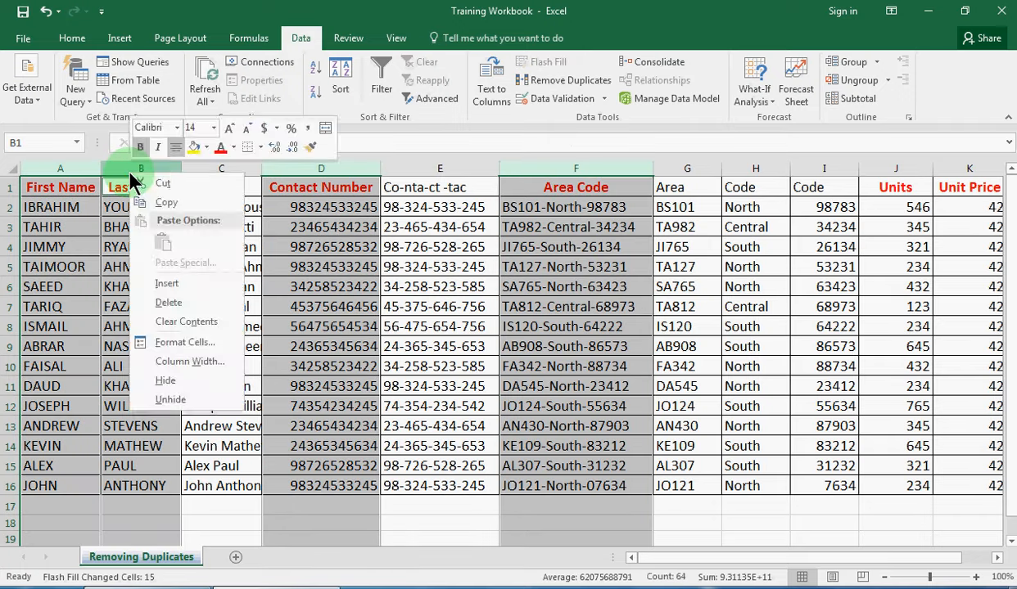
left_click(169, 305)
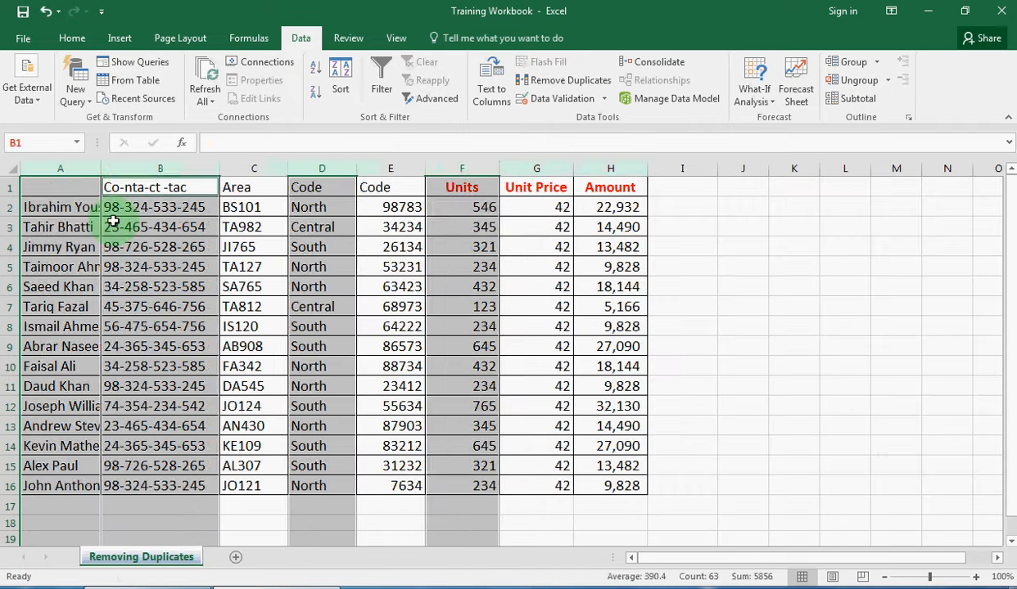
Title the headers Name, Contact Number, Code, Region and Employee code across A1:E1
left_click(82, 186)
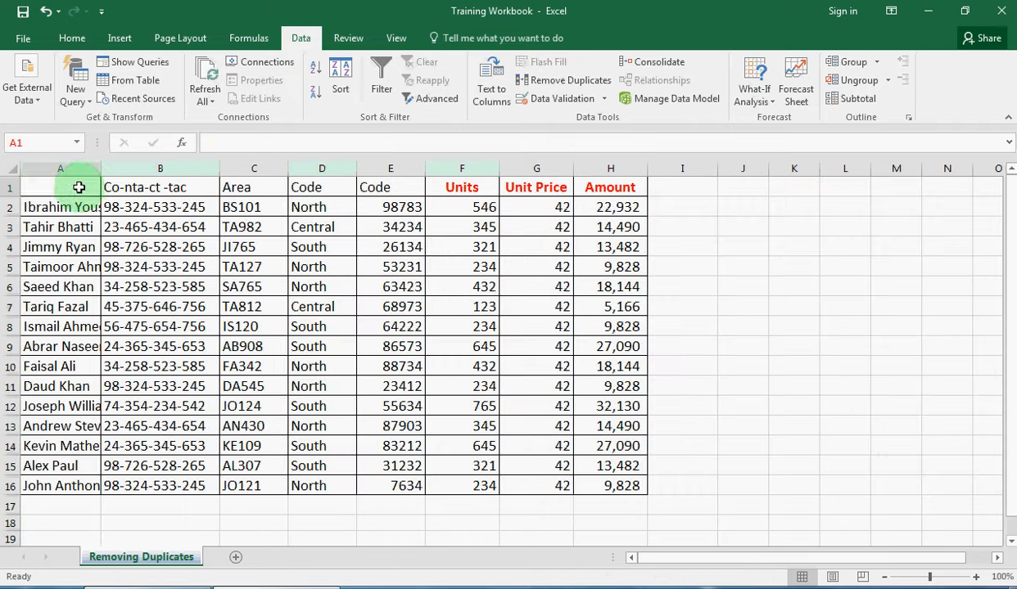
type("Name")
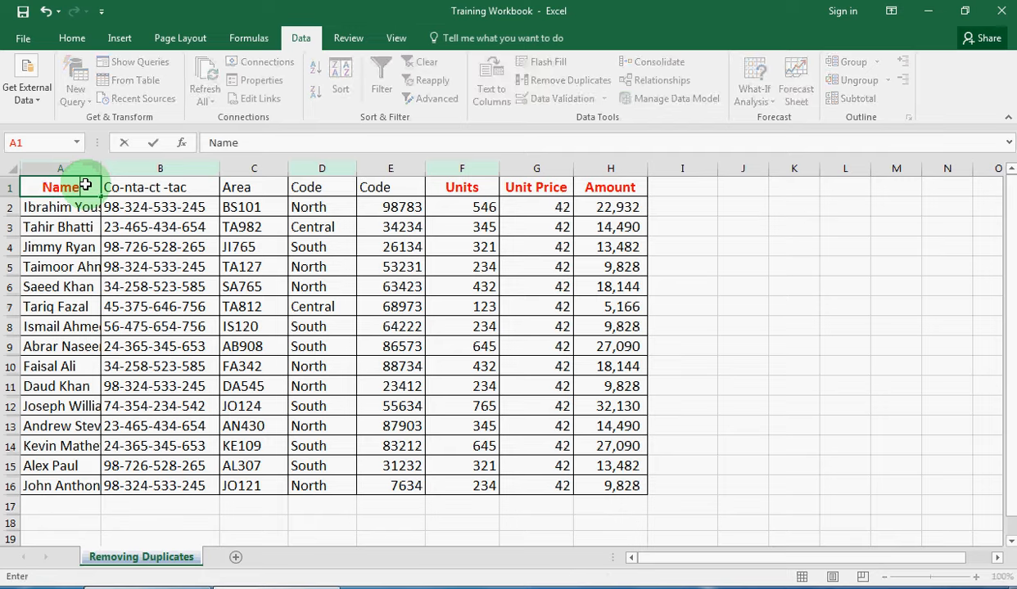
key("Tab")
type("C")
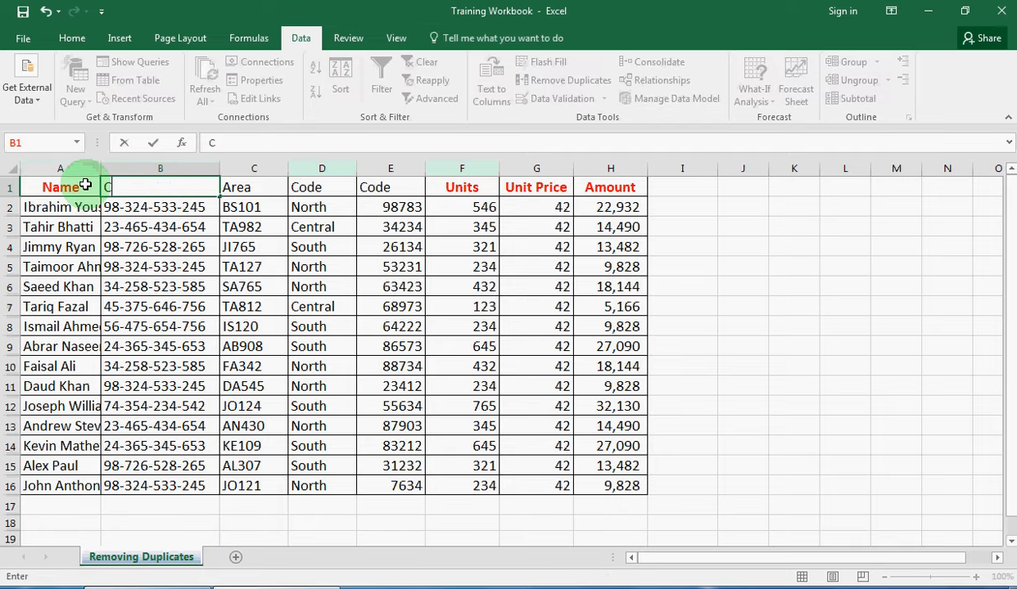
type("ontact Number")
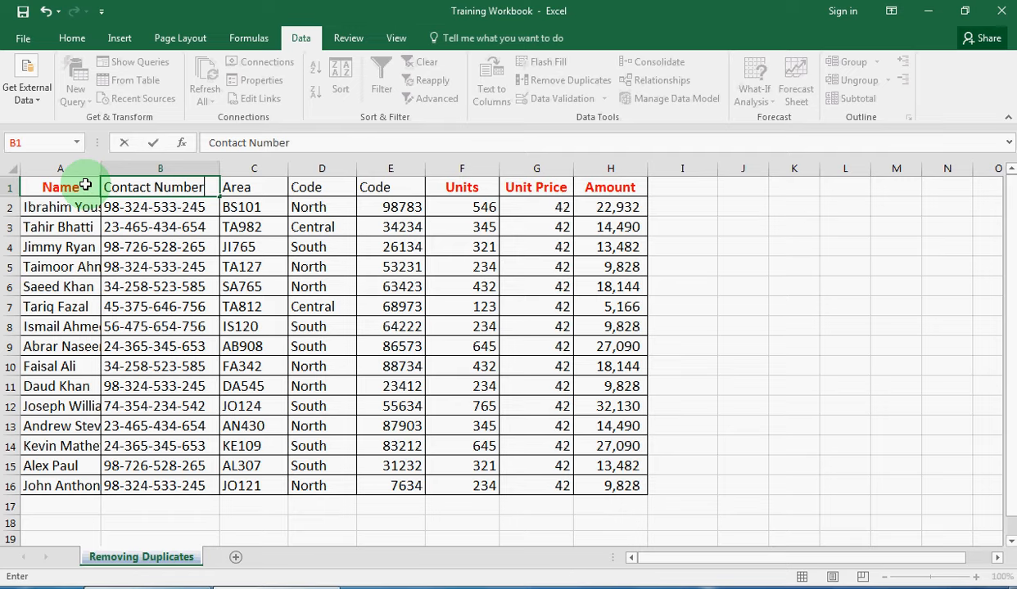
key("Tab")
type("Code")
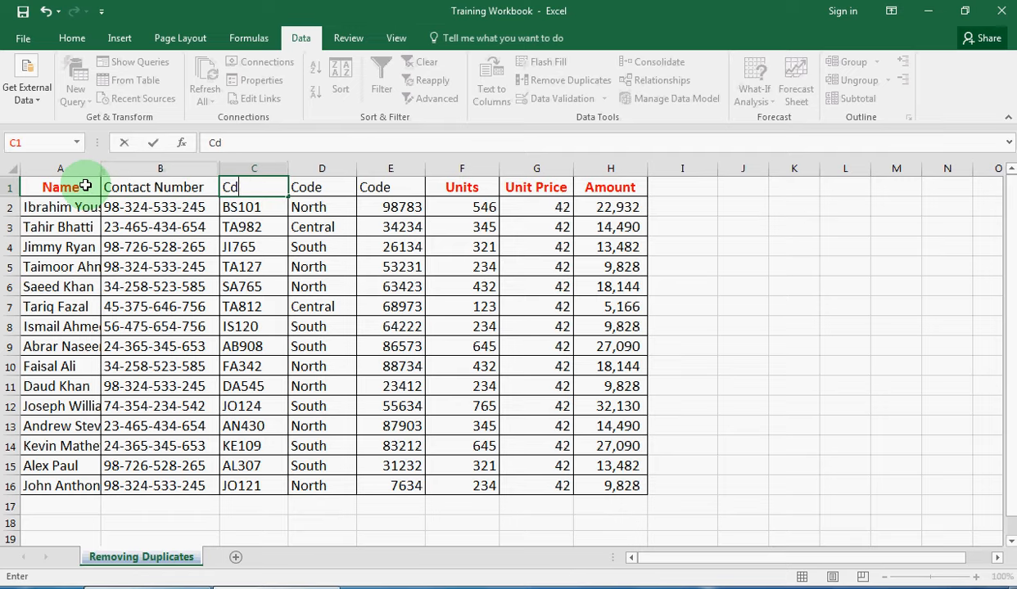
key("Tab")
type("A")
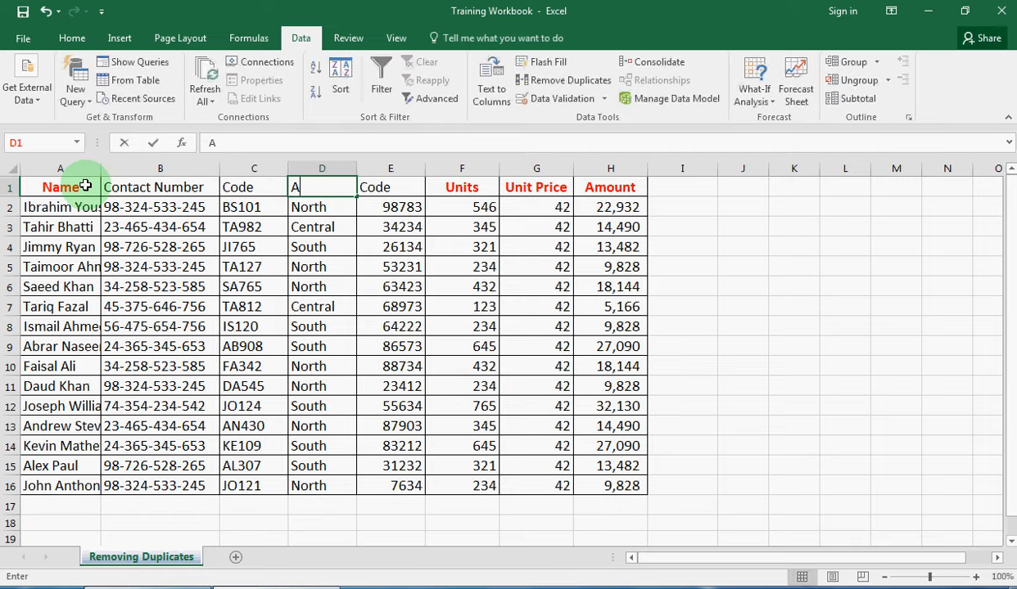
key("BackSpace")
type("REgion")
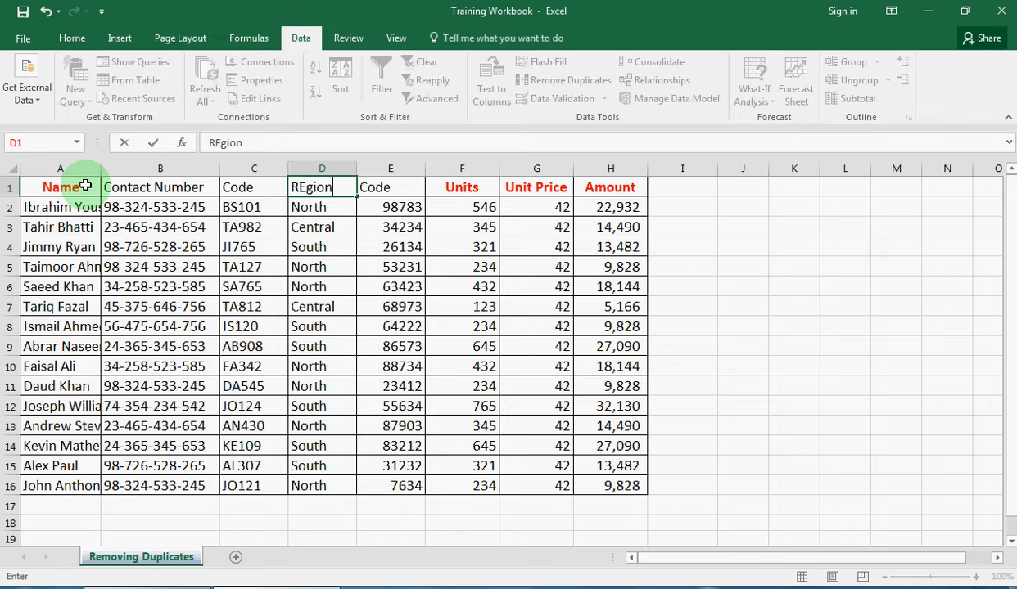
key("Tab")
type("Emp")
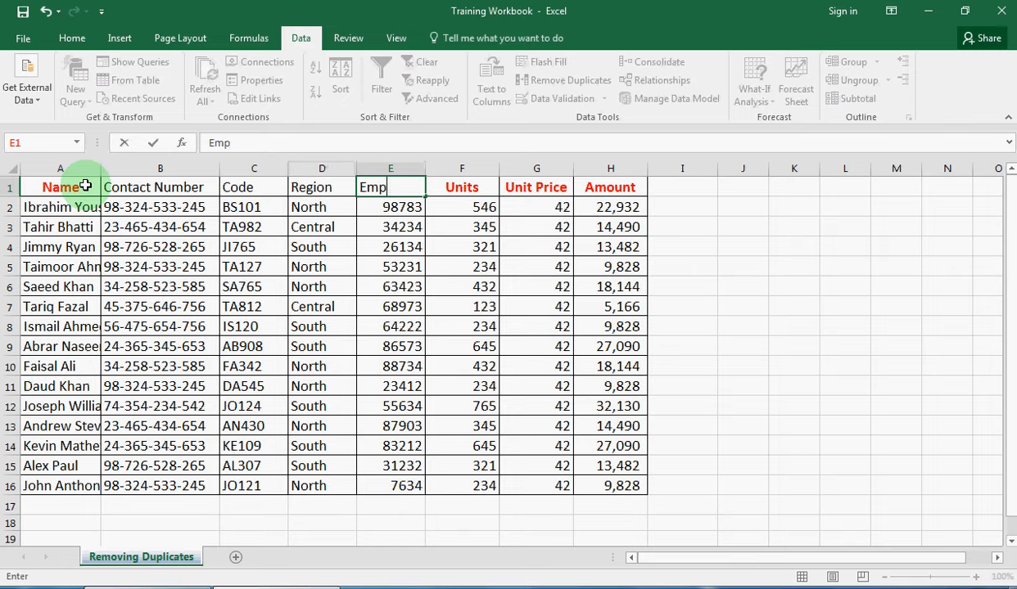
type("loyee code")
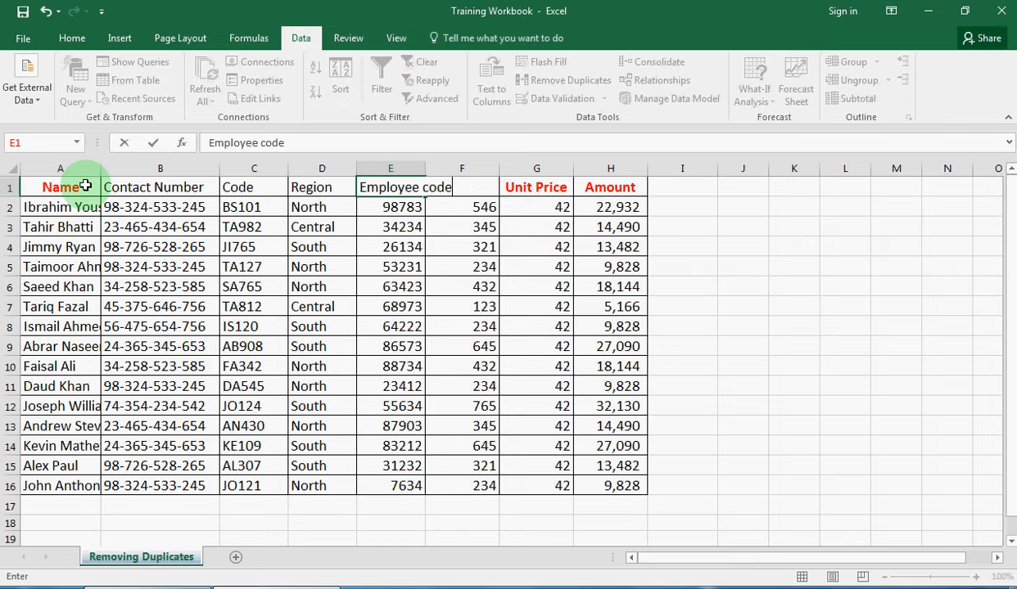
key("Return")
left_click_drag(91, 190, 610, 188)
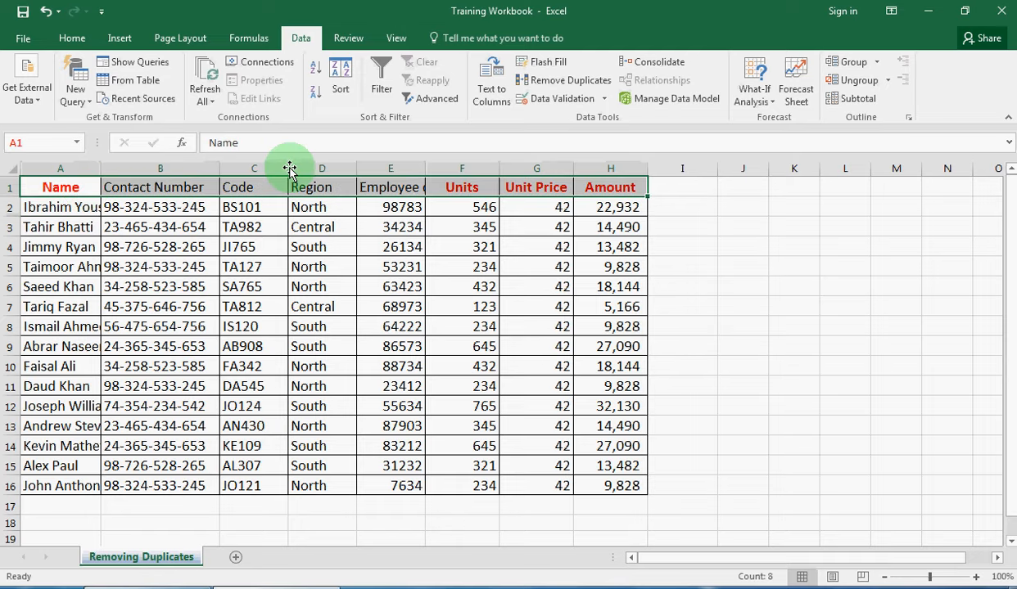
Apply red font colour and bold to headers A1:H1, then widen the name column to fit
left_click(72, 37)
left_click(212, 95)
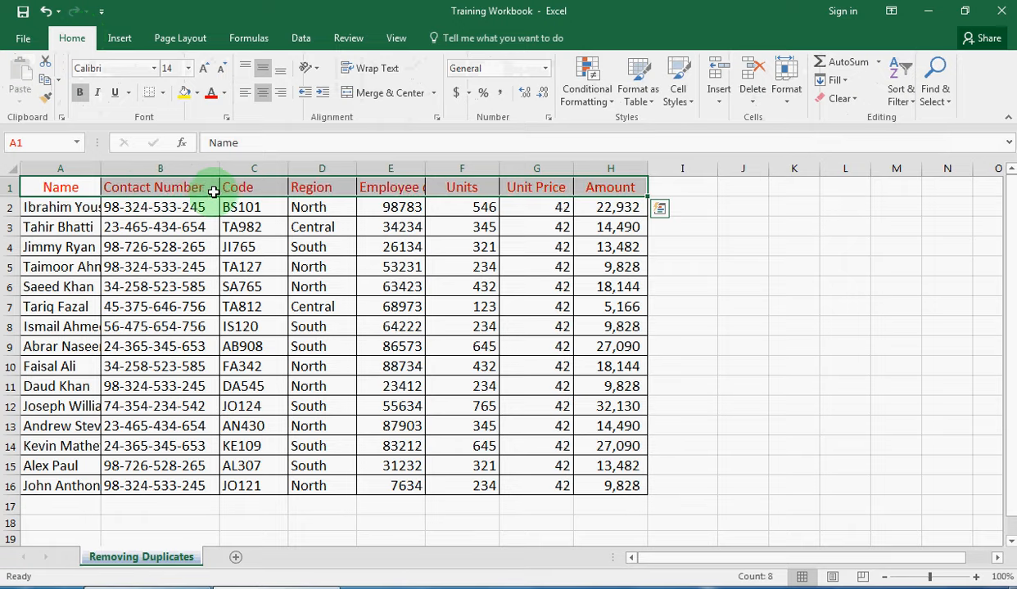
key("ctrl+b")
left_click_drag(99, 169, 141, 168)
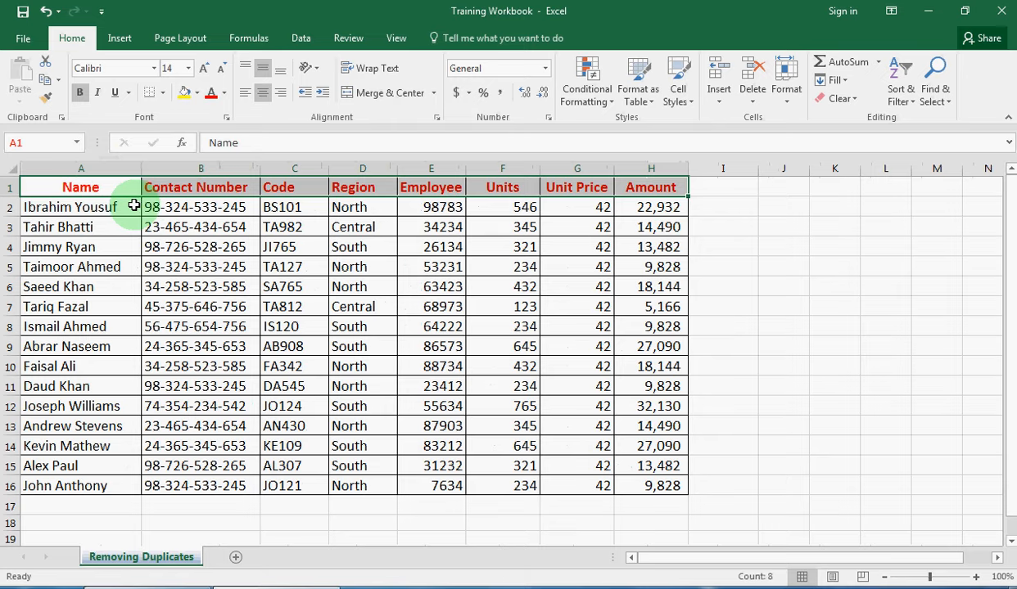
left_click(134, 206)
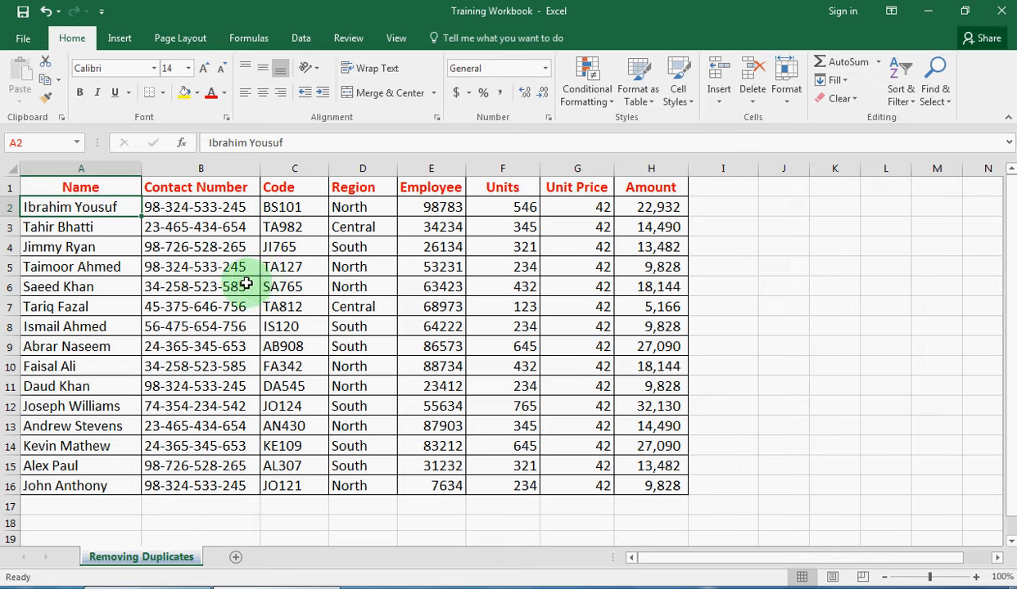
left_click(30, 40)
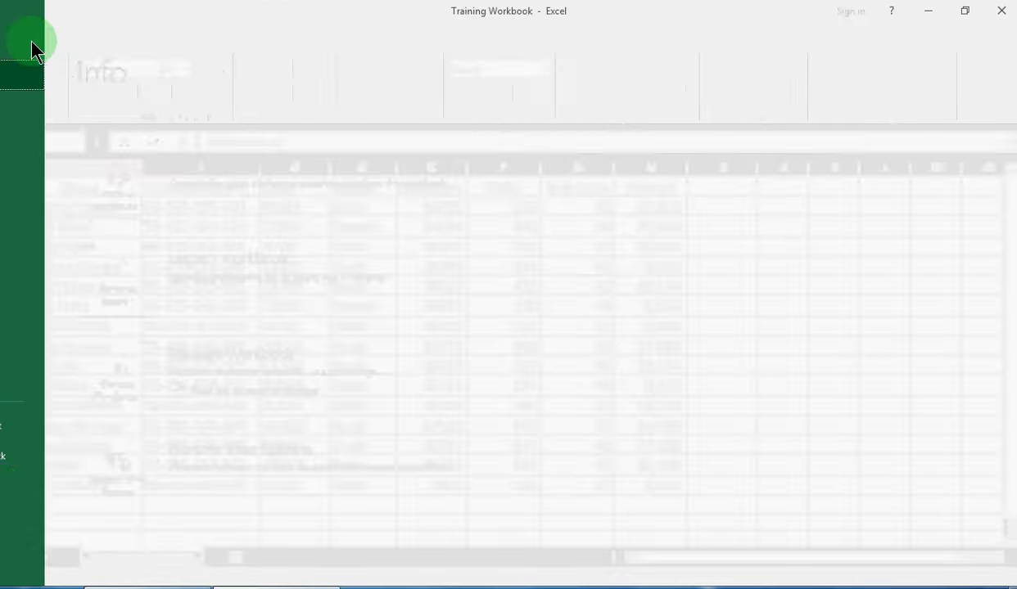
left_click(49, 493)
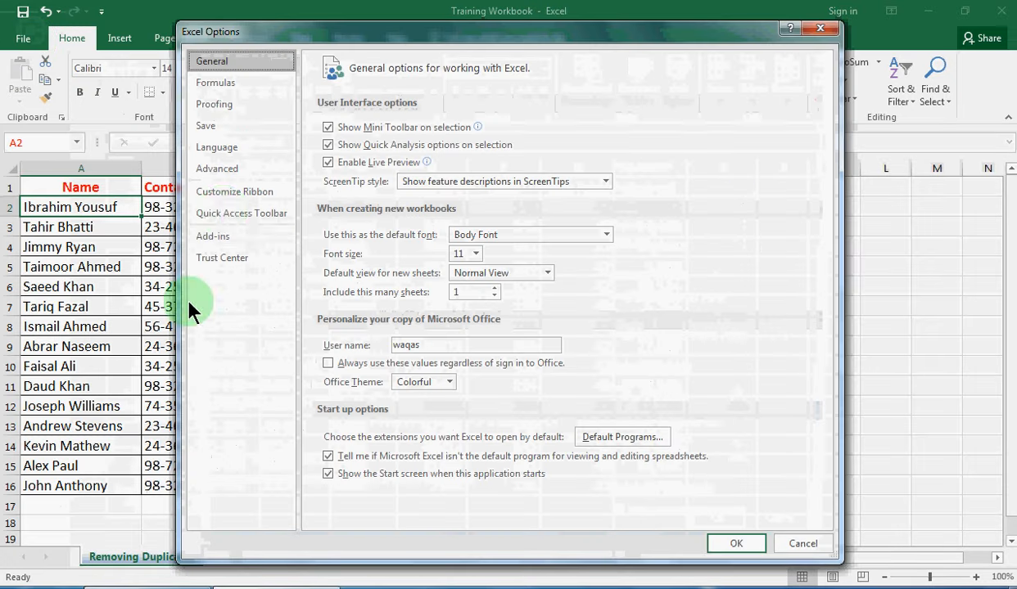
left_click(226, 177)
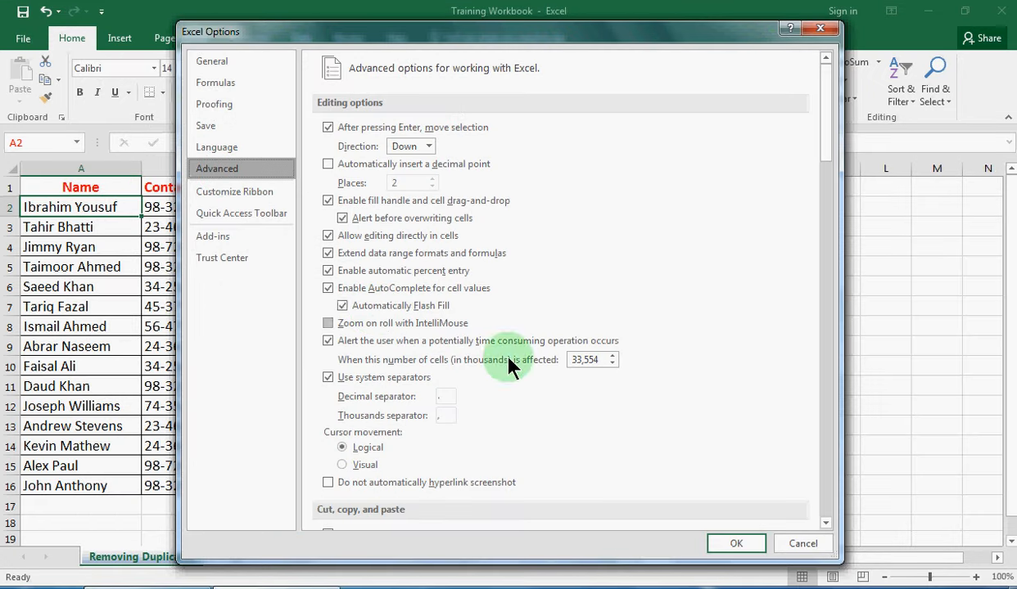
left_click(741, 546)
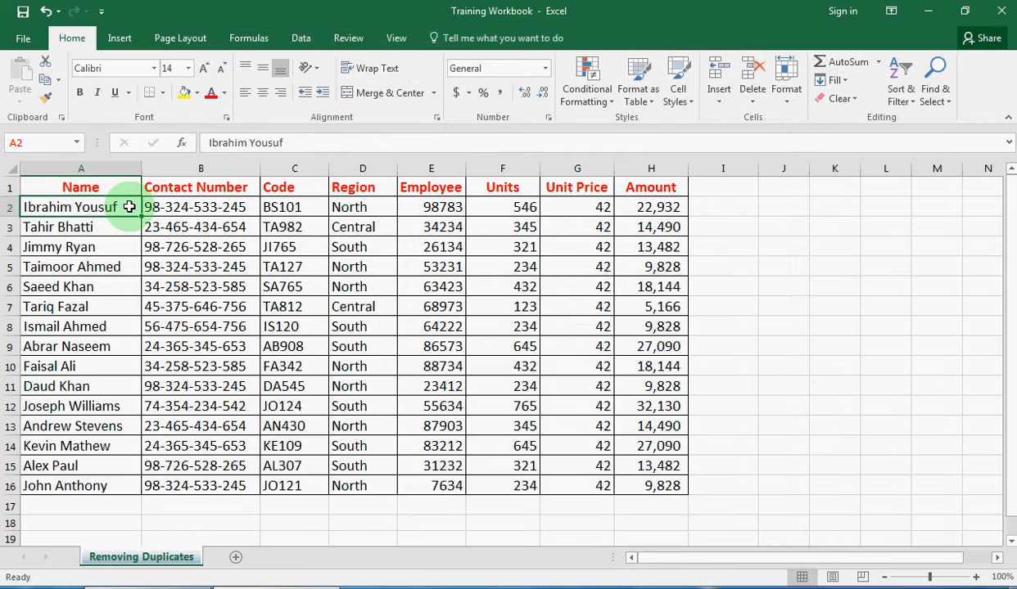
Insert column B, enter the first employee's name as 'Last, First' in B2, and Flash Fill the rest
right_click(173, 168)
left_click(212, 280)
left_click(199, 208)
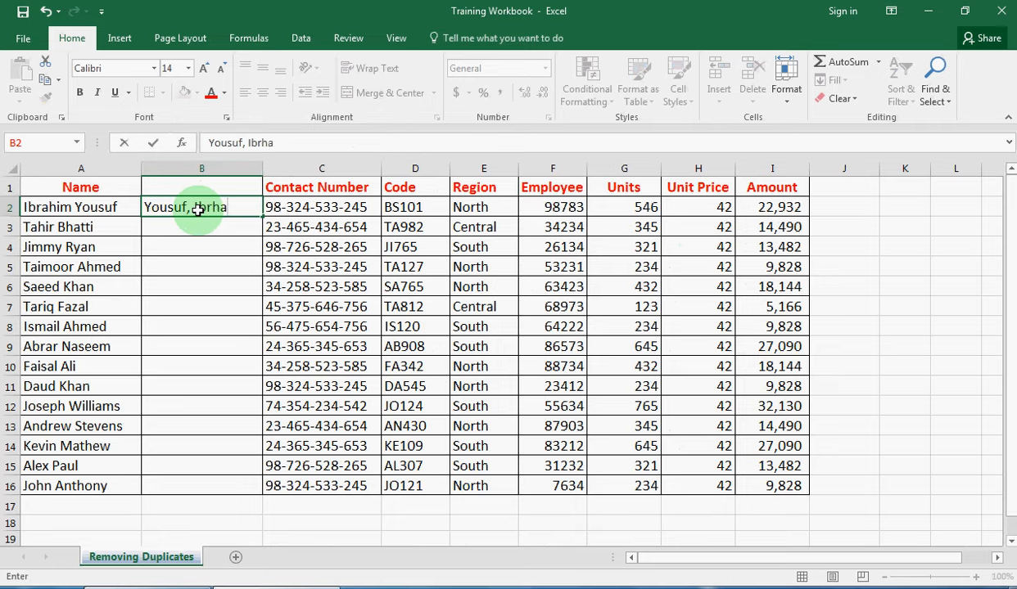
key("Return")
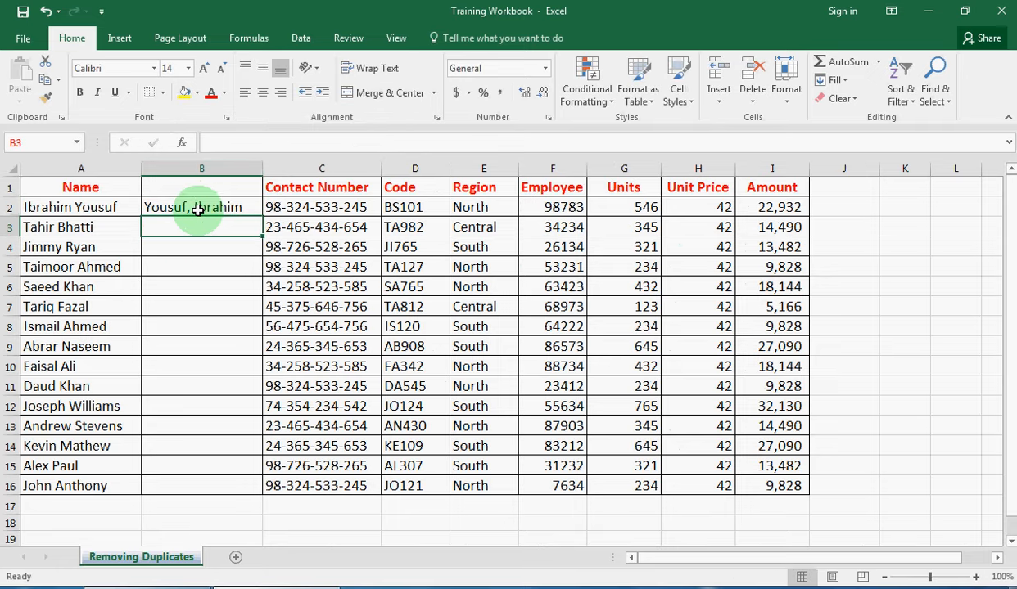
key("ctrl+e")
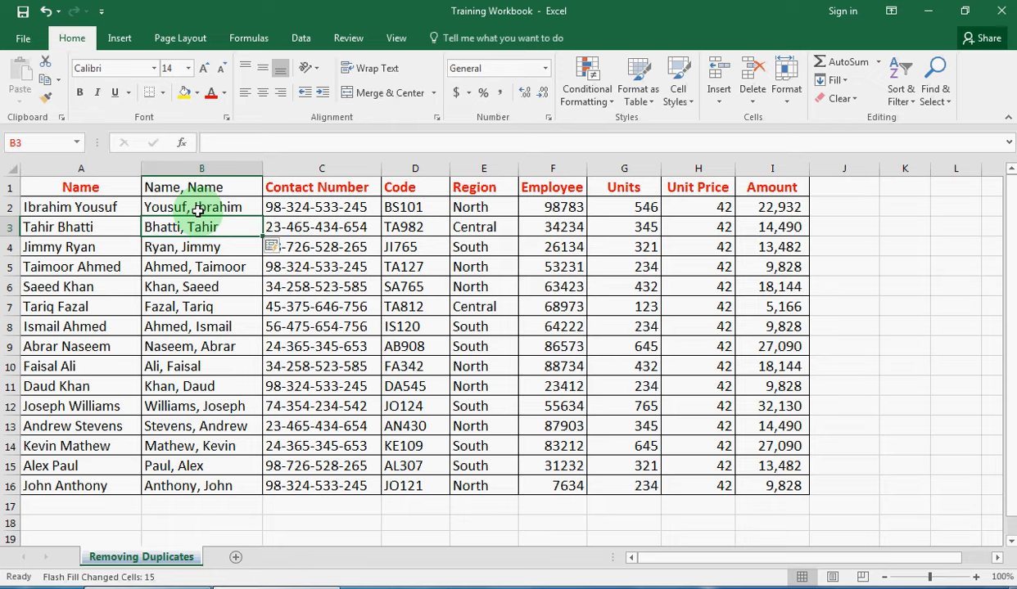